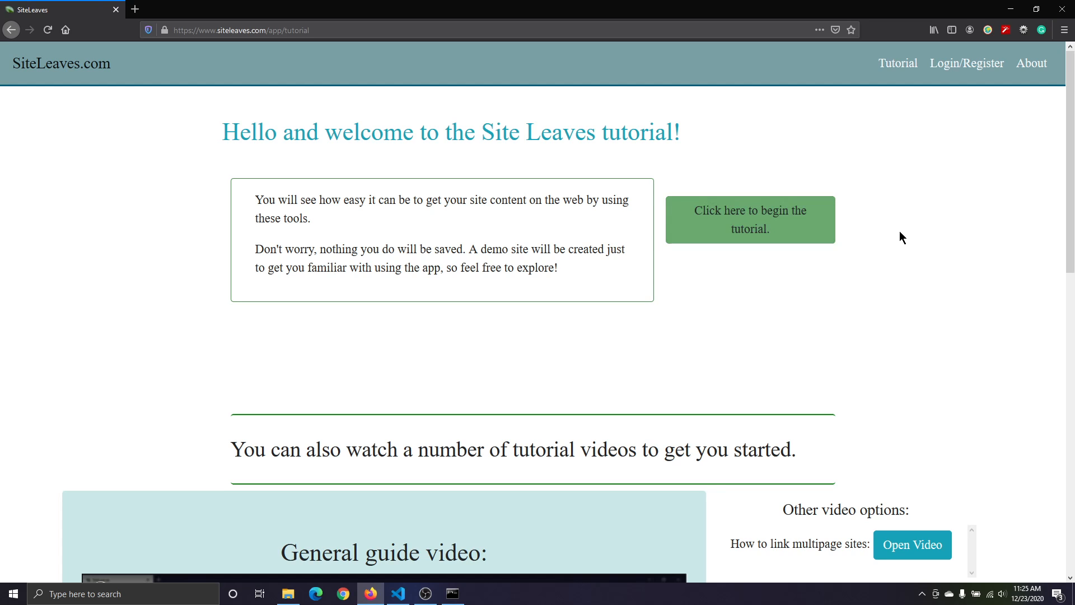
# - Begin the Site Leaves tutorial, continue past the welcome message, and open the form for creating a new leaf
pyautogui.click(790, 230)
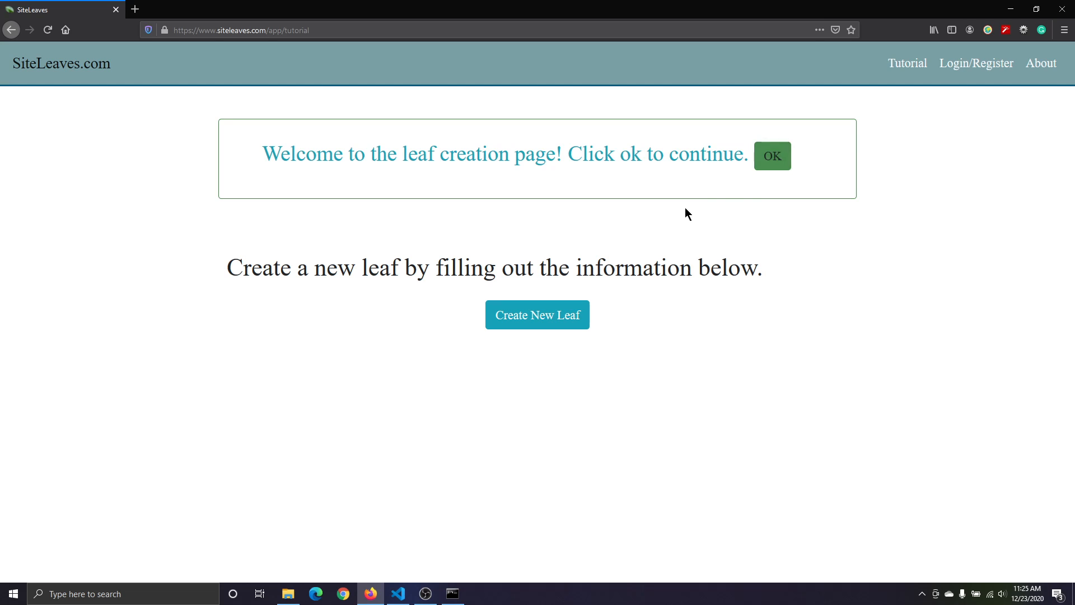
pyautogui.click(771, 157)
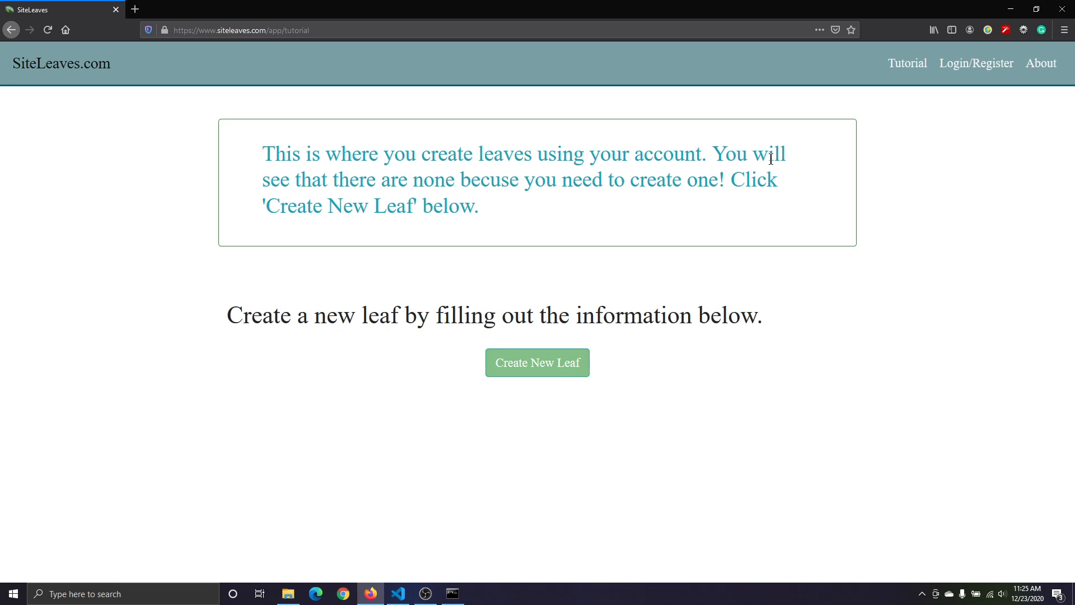
pyautogui.click(582, 370)
# - Create a new leaf with the title "Demo Site" and the URL extension "demo"
pyautogui.moveTo(1072, 185); pyautogui.dragTo(1071, 215)
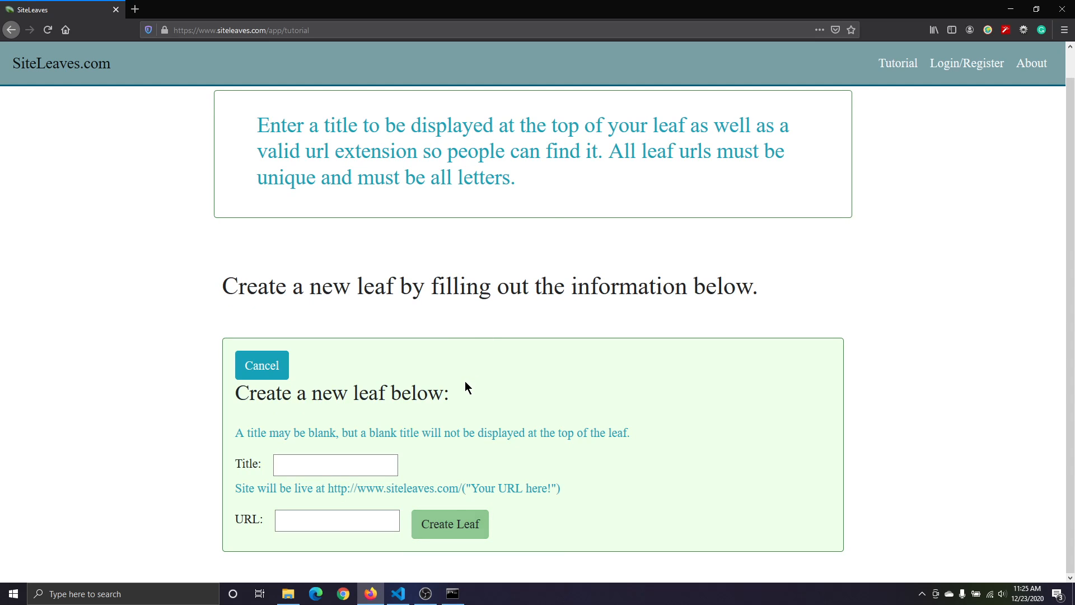
pyautogui.click(358, 463)
pyautogui.write('Demo Site')
pyautogui.click(505, 461)
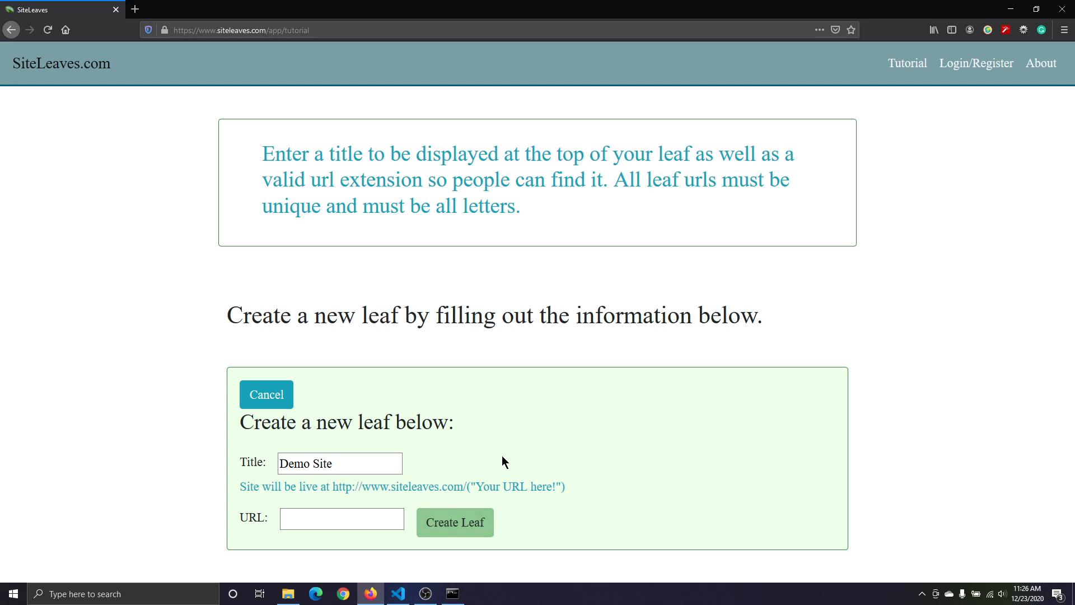
pyautogui.click(335, 519)
pyautogui.write('demo')
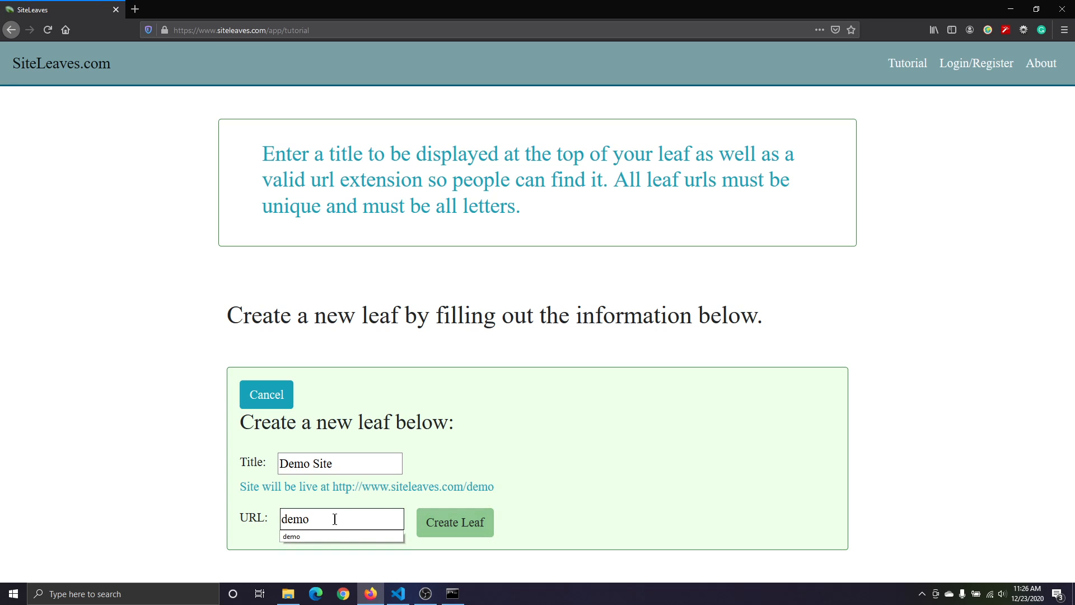
pyautogui.click(455, 461)
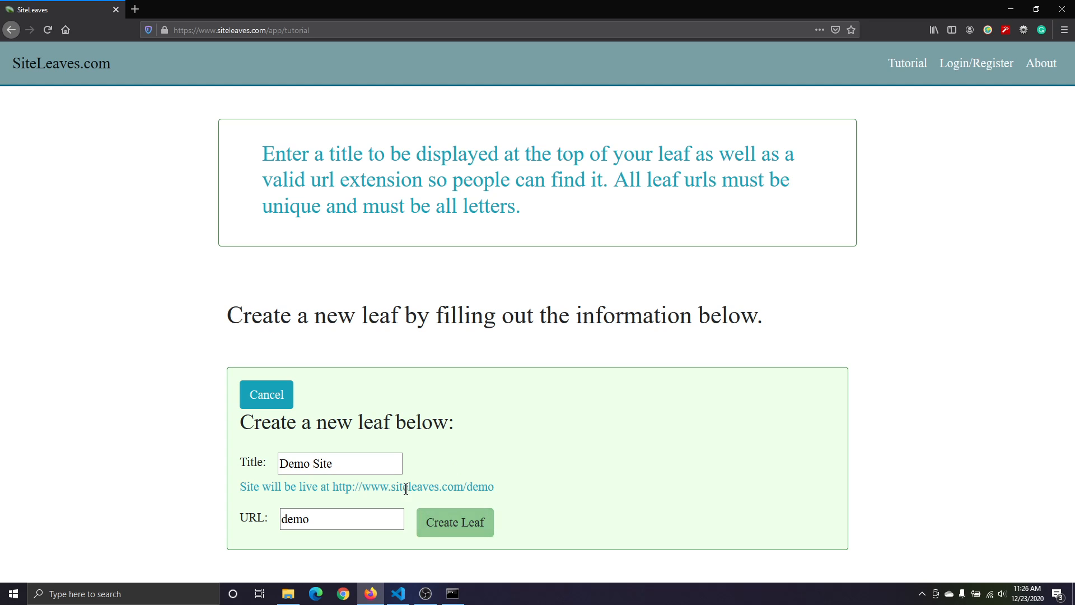
pyautogui.moveTo(333, 488); pyautogui.dragTo(509, 497)
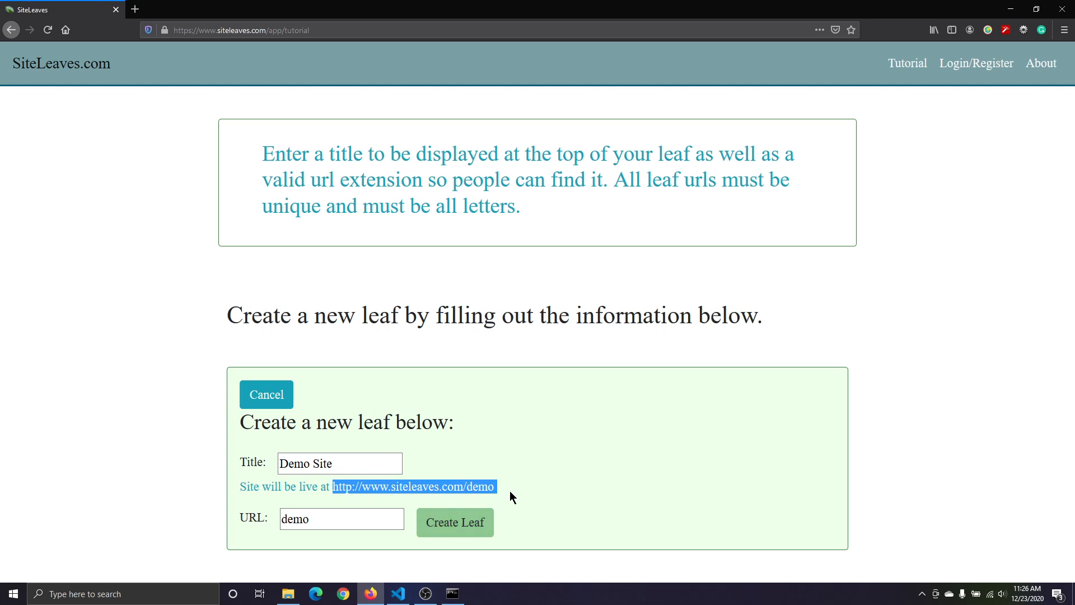
pyautogui.doubleClick(509, 490)
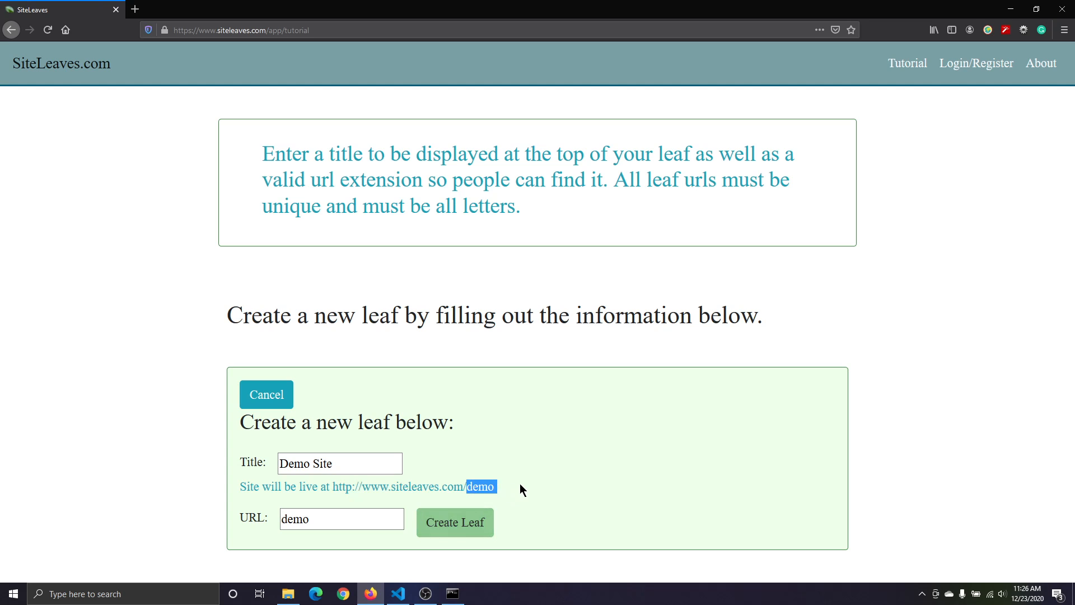
pyautogui.click(517, 471)
pyautogui.click(459, 520)
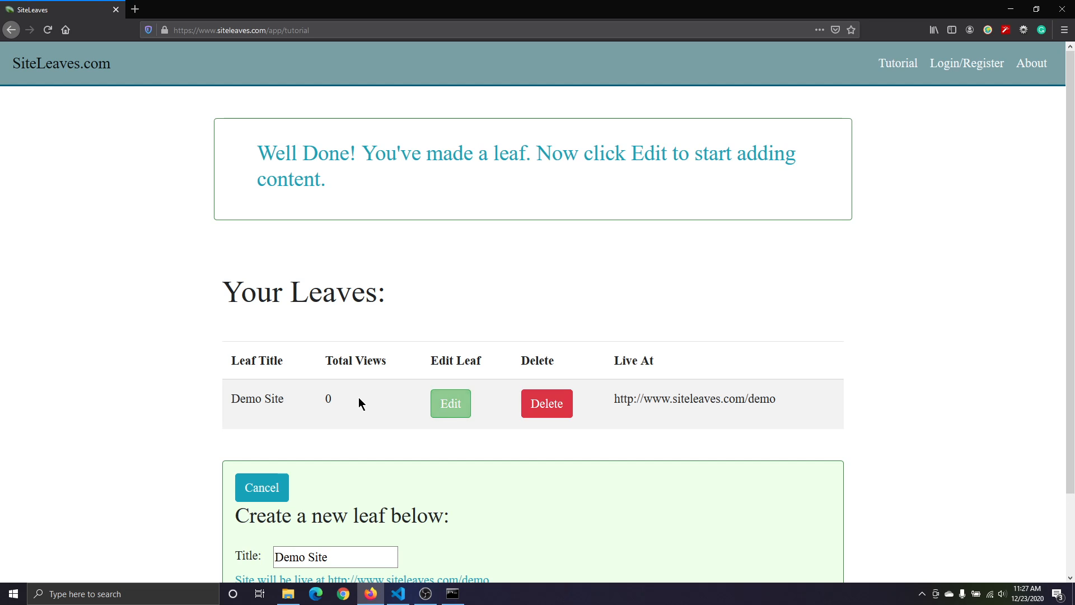
# - Open the Demo Site leaf for editing and acknowledge the site editor's three introductory messages
pyautogui.click(442, 408)
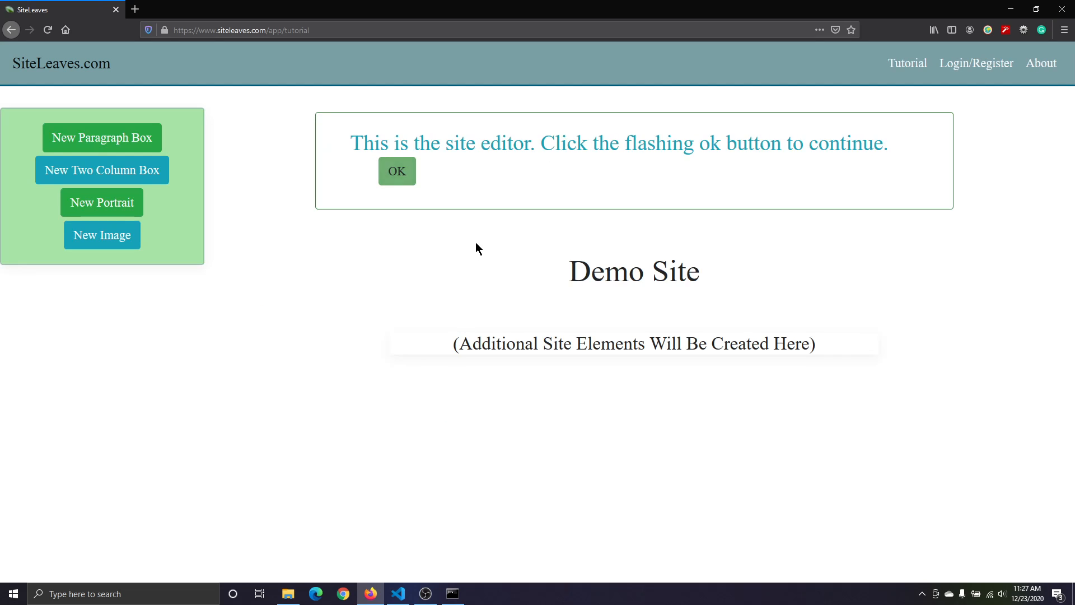
pyautogui.click(391, 177)
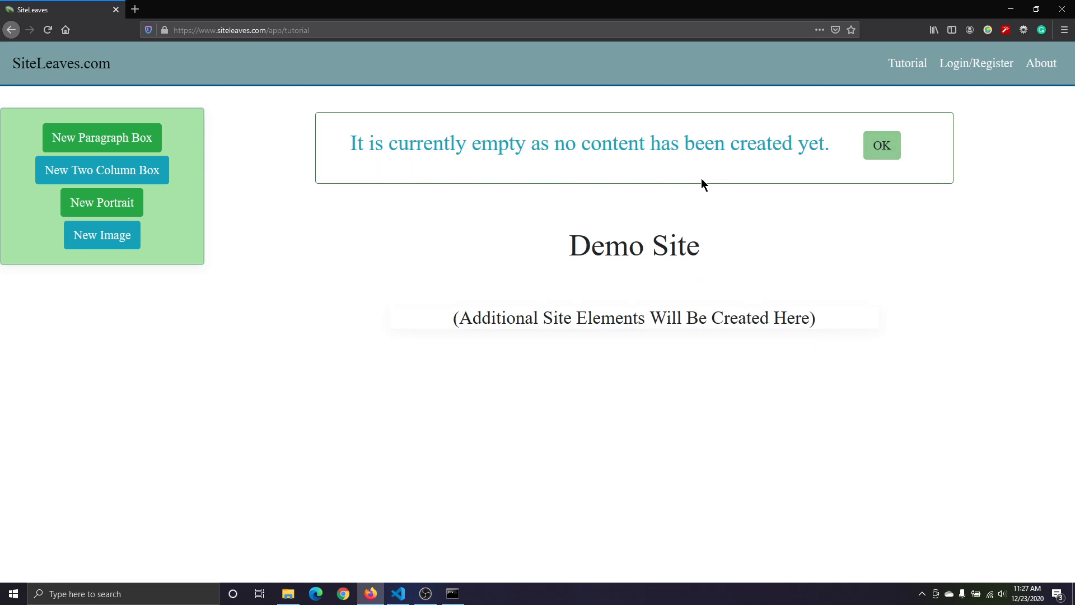
pyautogui.click(888, 158)
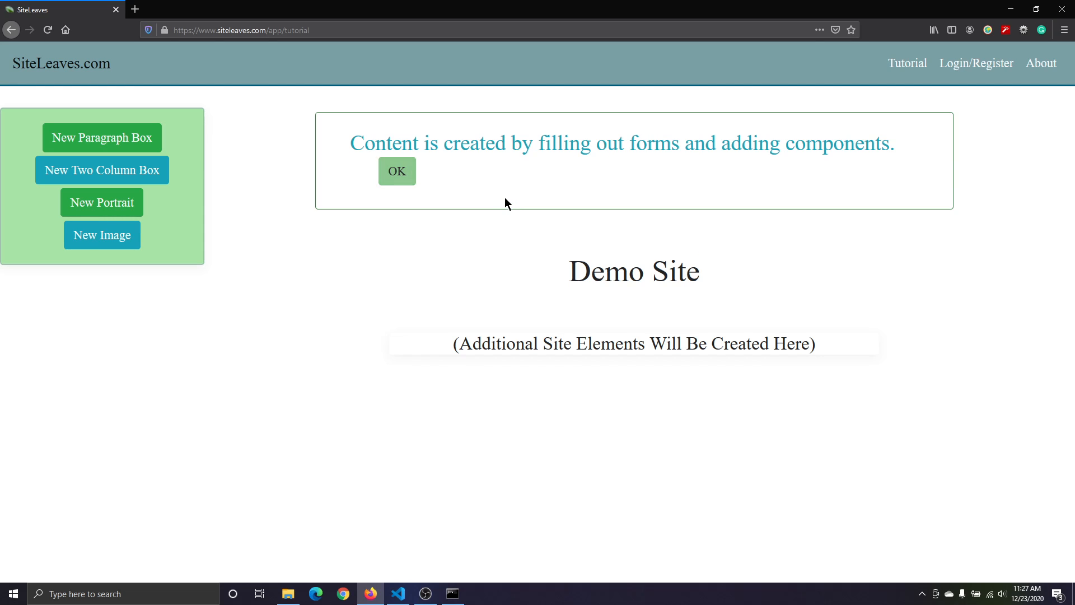
pyautogui.click(407, 179)
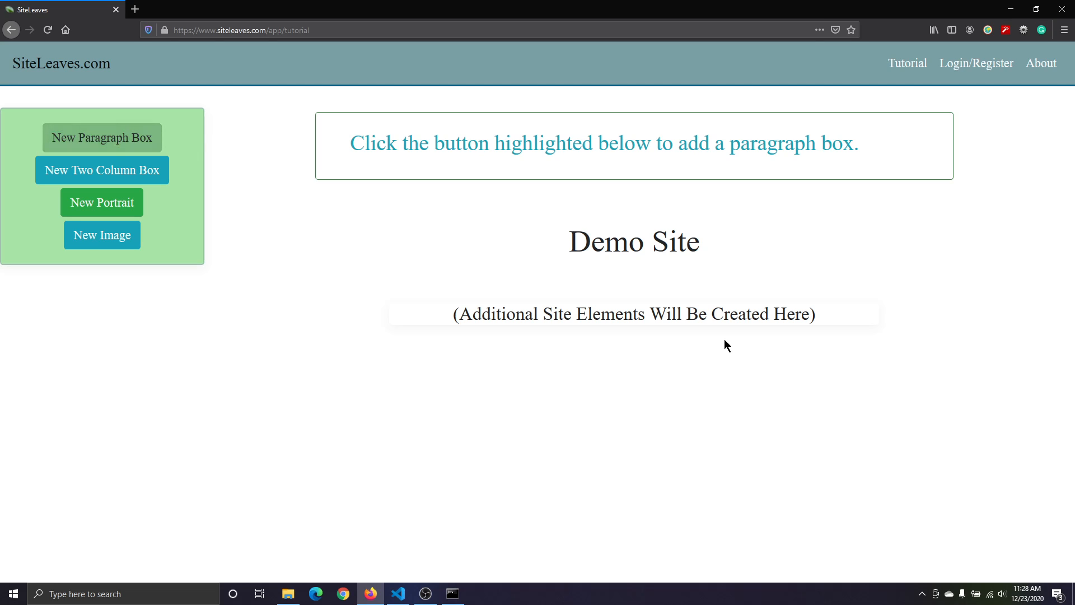
# - Add a paragraph box titled "My story" with the content "I woke up and brushed my teeth, then I went outside."
pyautogui.click(131, 134)
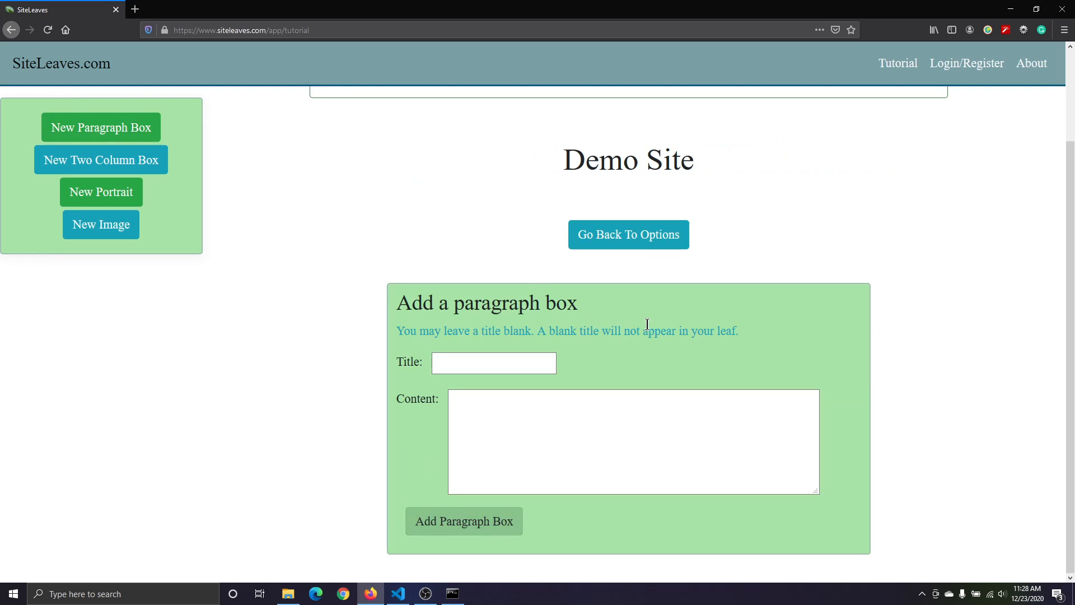
pyautogui.click(543, 448)
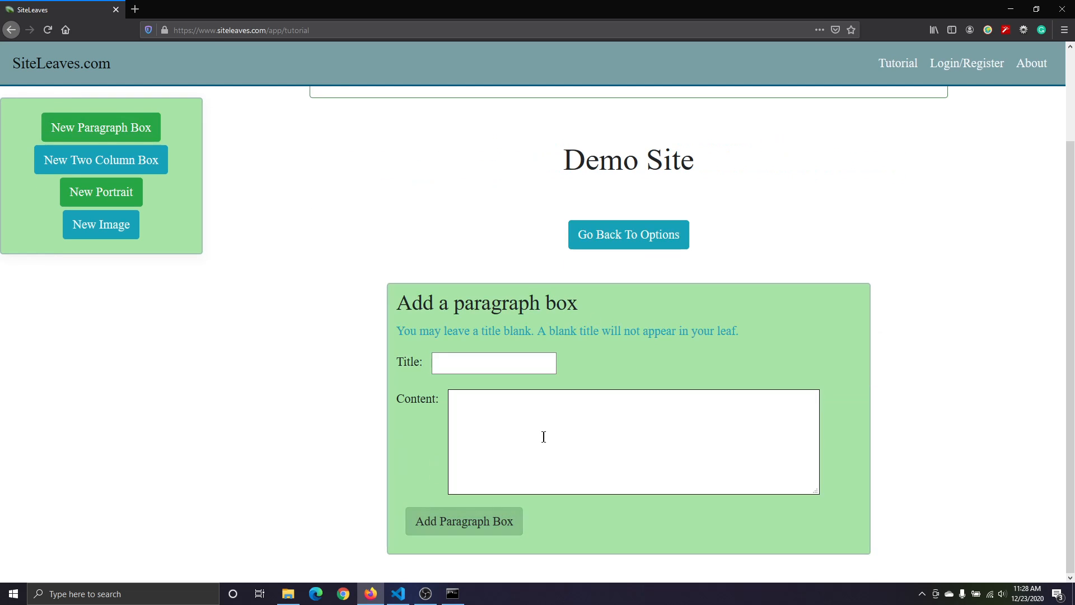
pyautogui.click(503, 361)
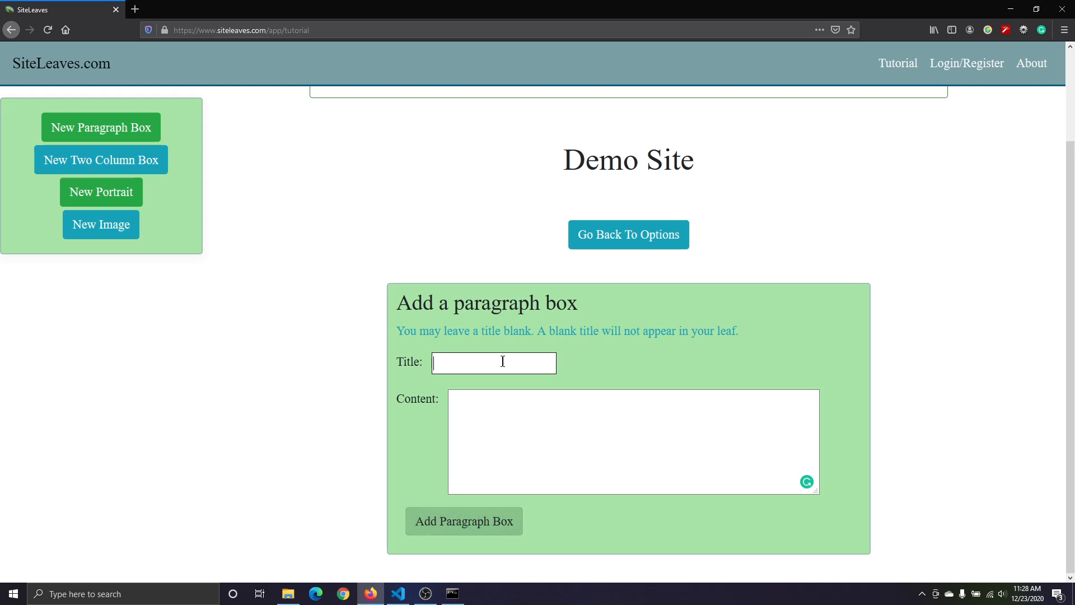
pyautogui.write('My story')
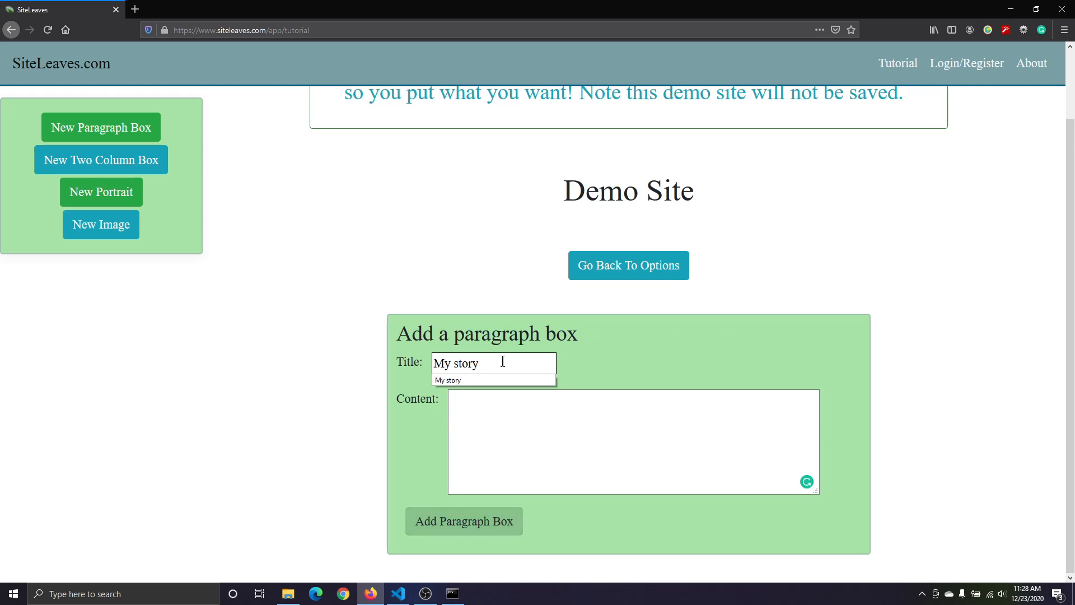
pyautogui.click(512, 410)
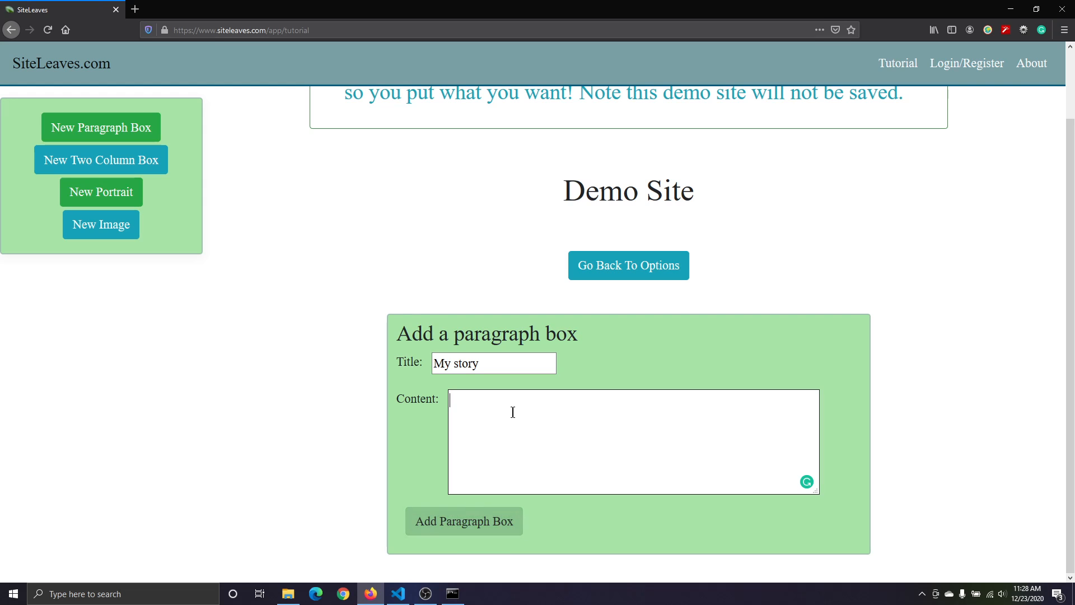
pyautogui.write('I woke up and brushed my teeth.')
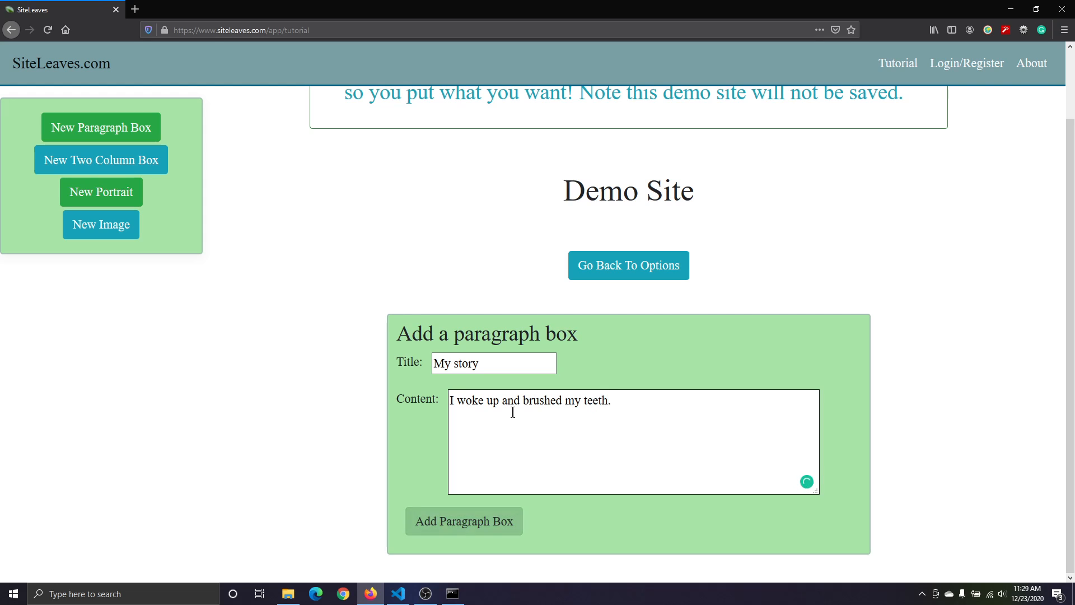
pyautogui.press('BackSpace')
pyautogui.press('BackSpace')
pyautogui.write(', then I went outside.')
pyautogui.click(496, 524)
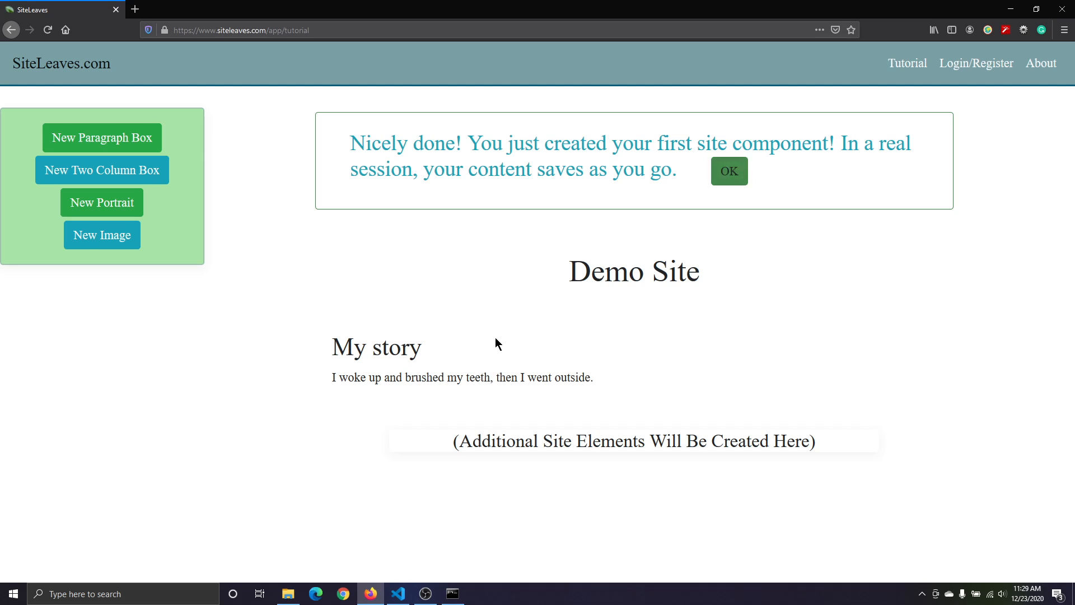
# - Dismiss the remaining tutorial messages above the Demo Site page
pyautogui.click(729, 175)
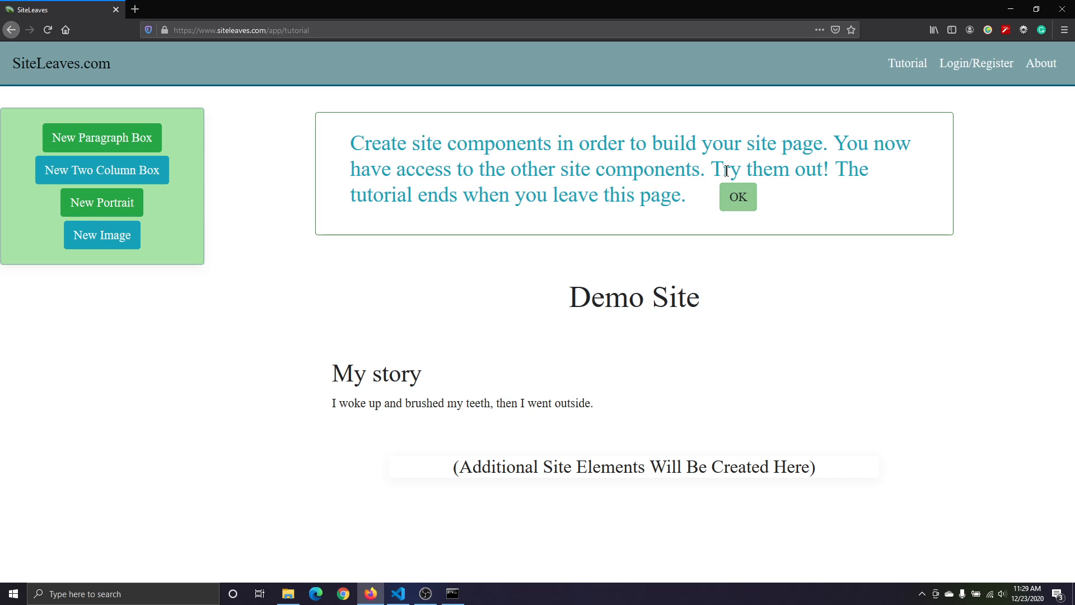
pyautogui.click(734, 208)
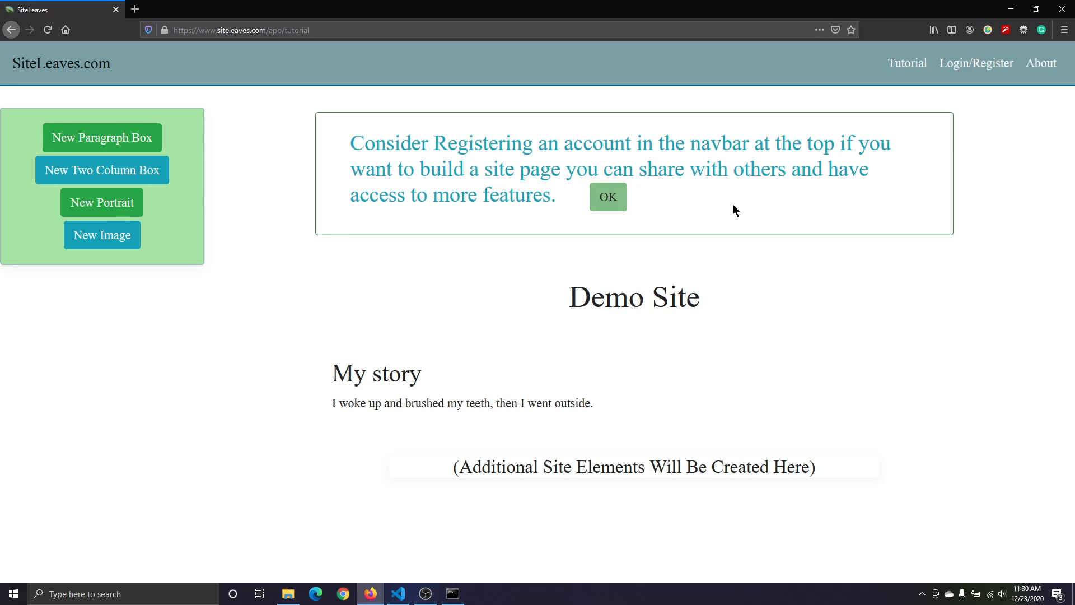
pyautogui.click(620, 200)
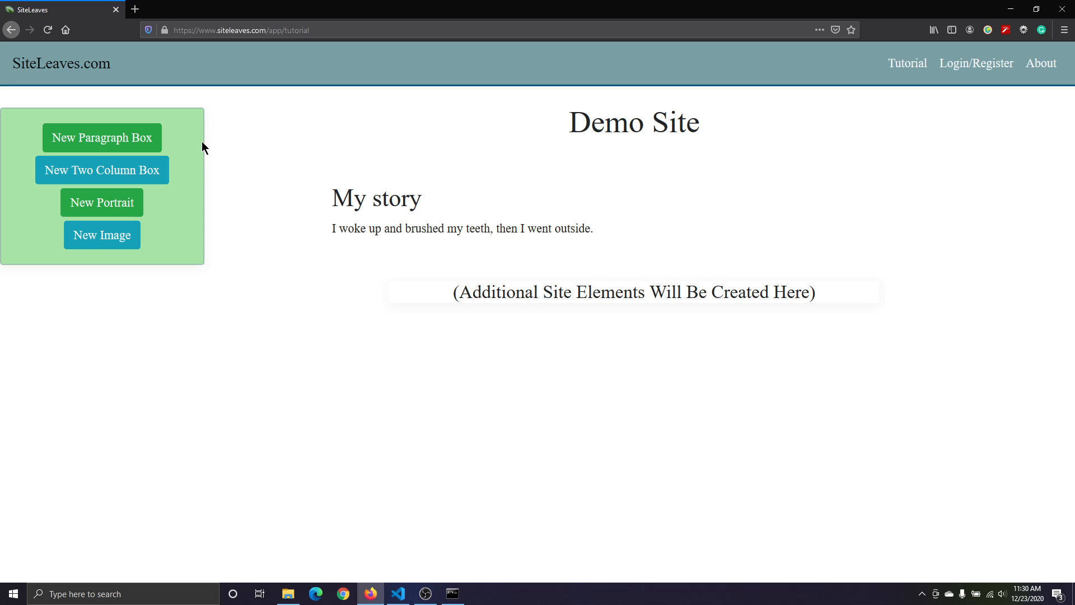
# - Add a second paragraph box without a title, containing "I came home and went to sleep."
pyautogui.click(122, 137)
pyautogui.click(536, 425)
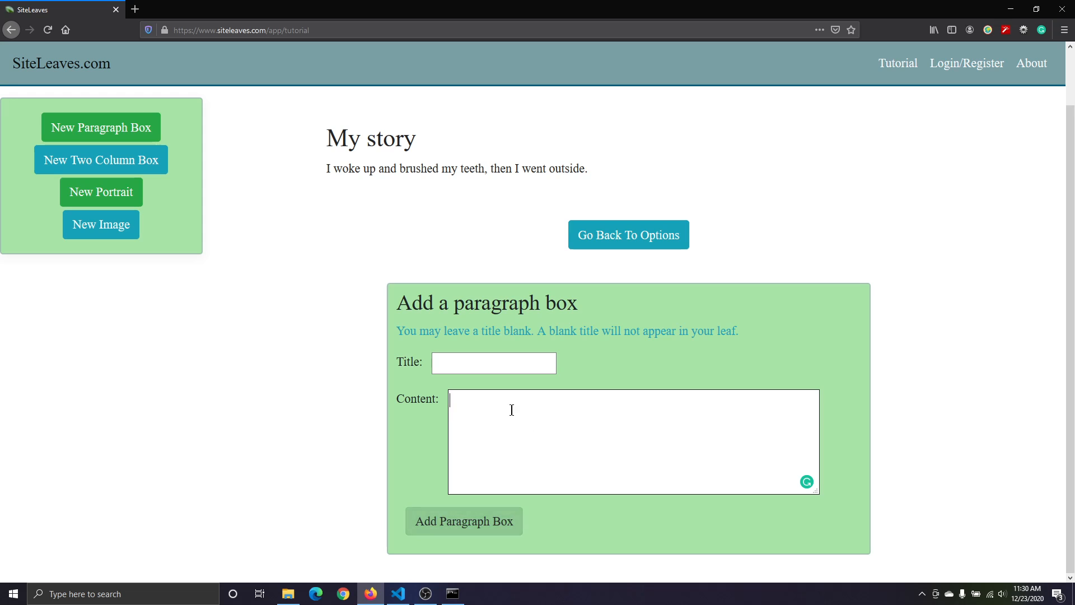
pyautogui.write('I came home and went to sleep.')
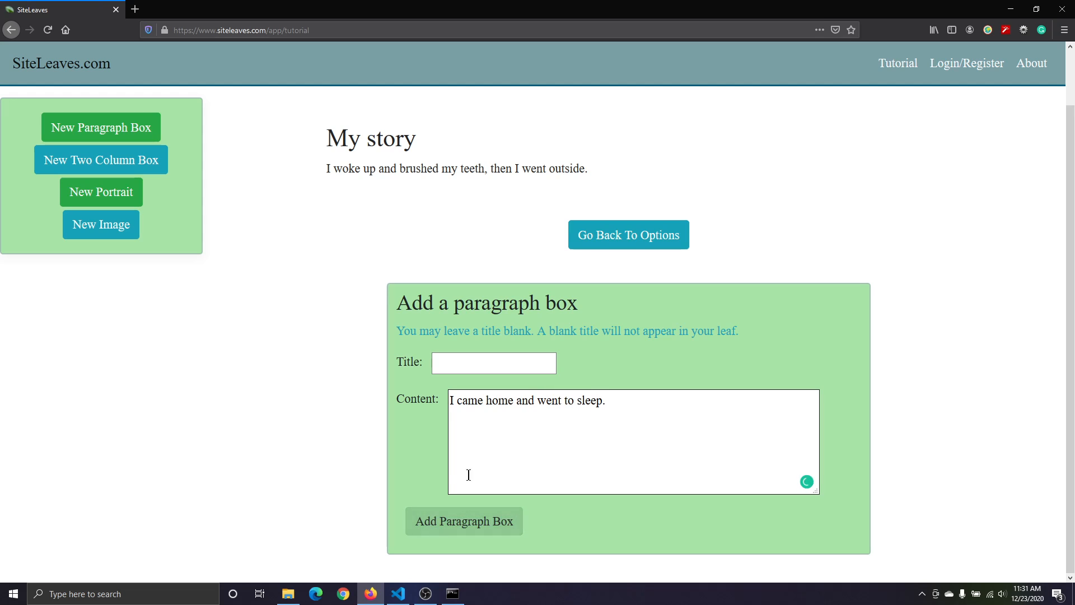
pyautogui.click(433, 526)
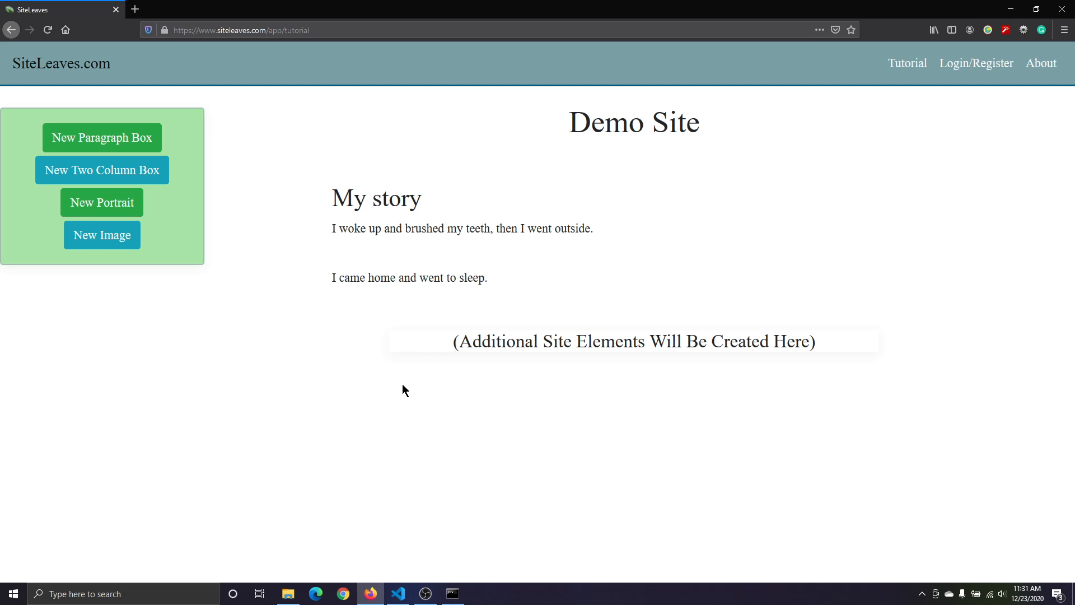
# - Start a new two column box and give it the title "To be or not to be"
pyautogui.click(156, 172)
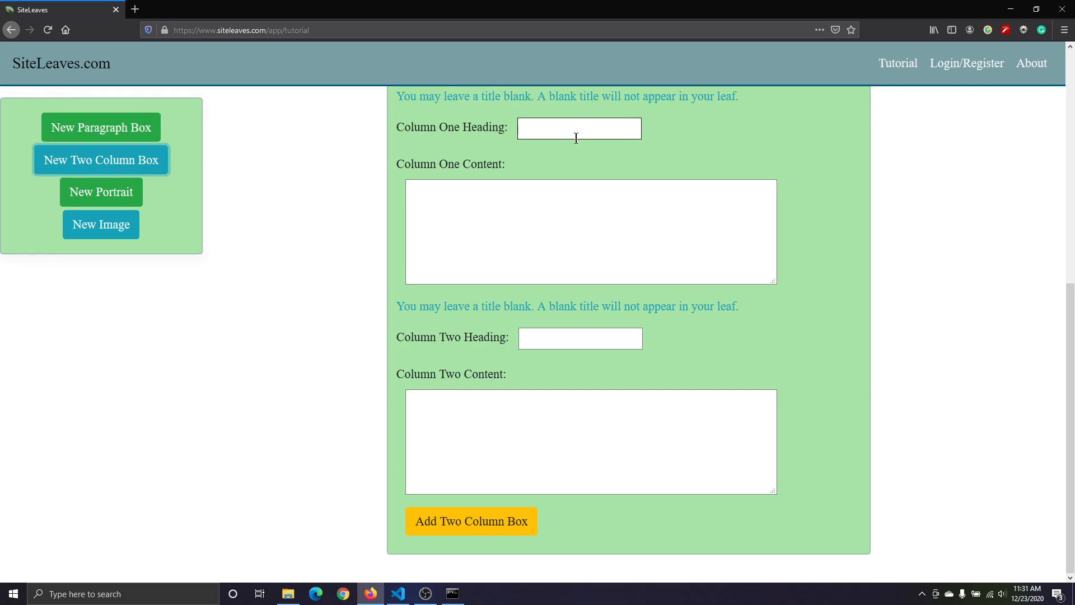
pyautogui.moveTo(1069, 372); pyautogui.dragTo(1071, 281)
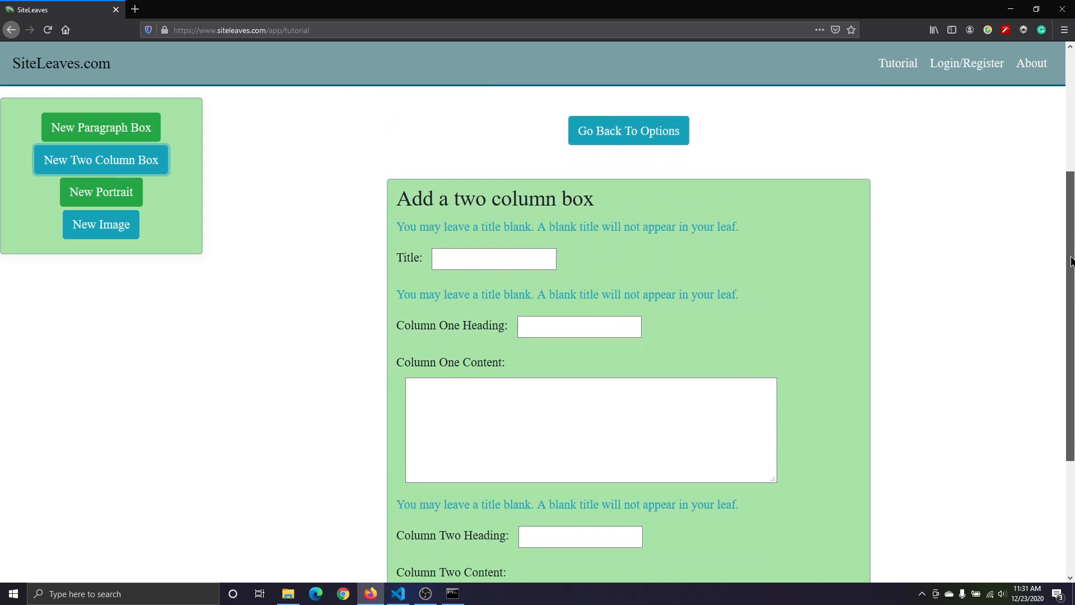
pyautogui.scroll(-3, 1063, 298)
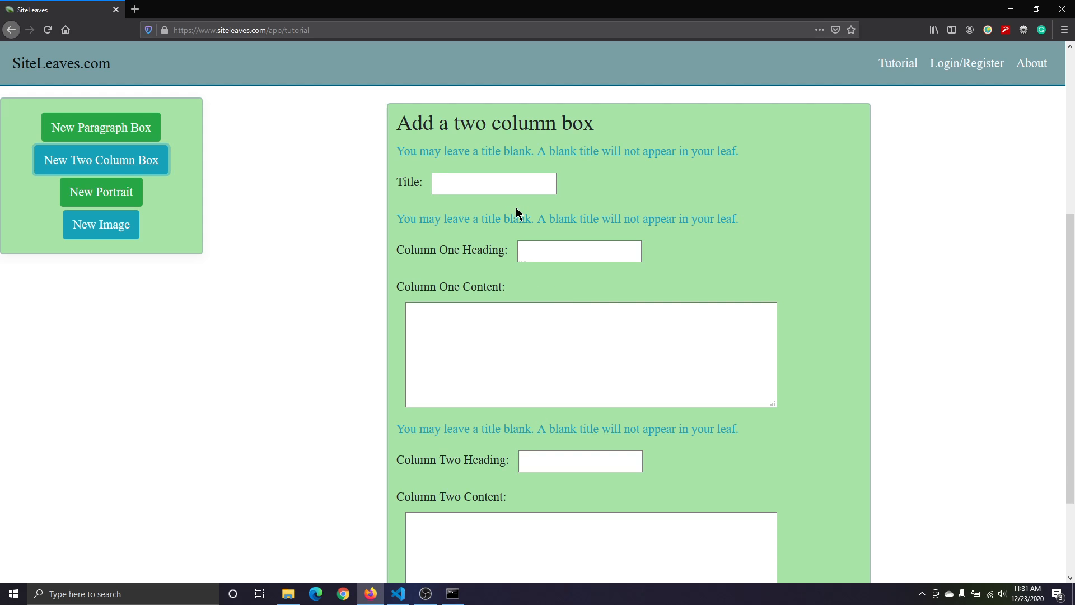
pyautogui.click(458, 192)
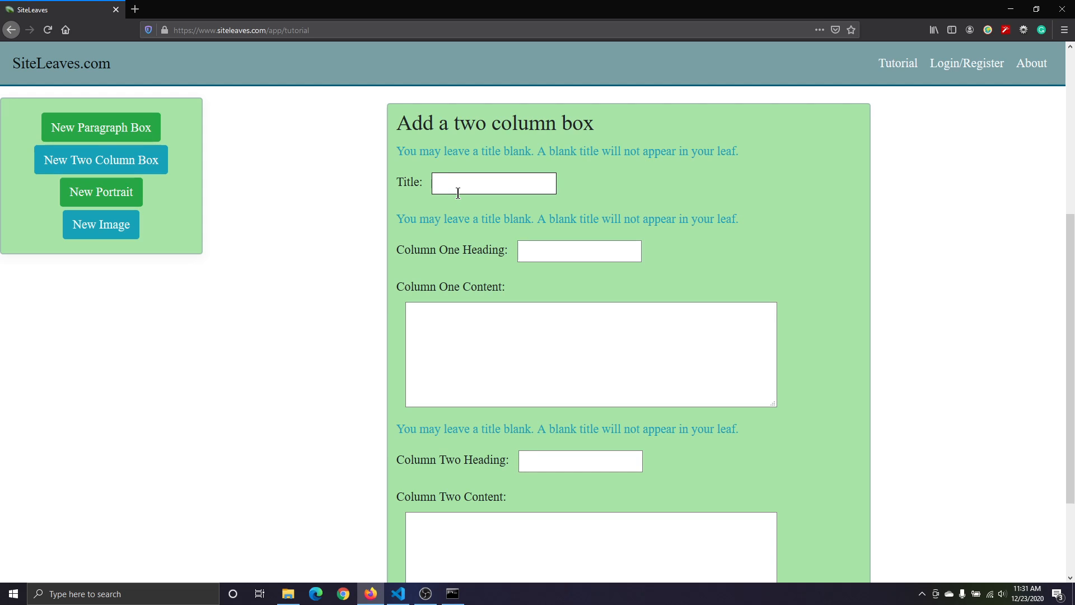
pyautogui.write('T')
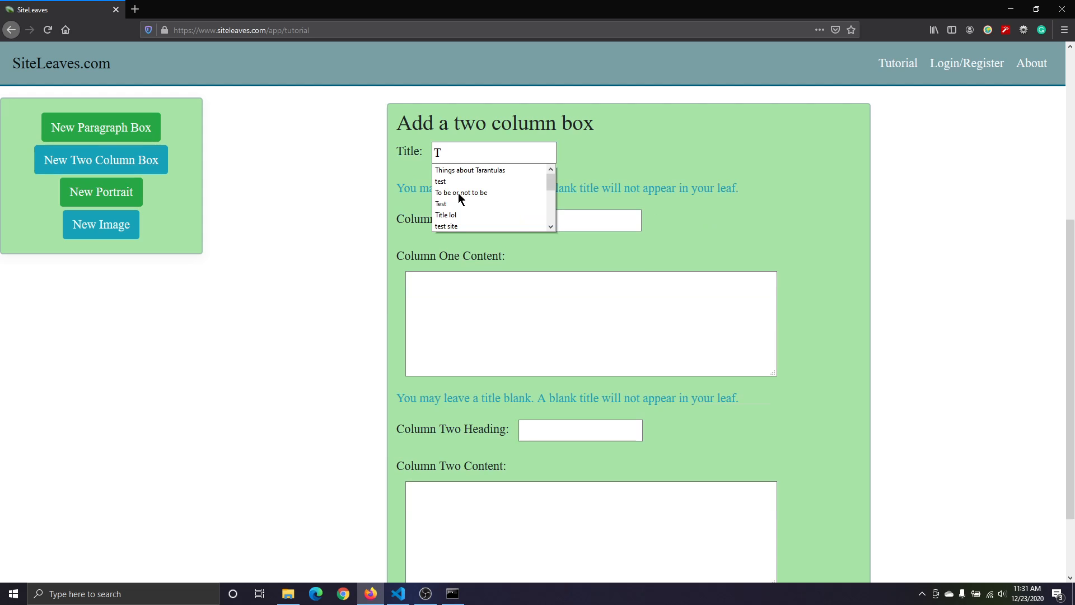
pyautogui.click(458, 193)
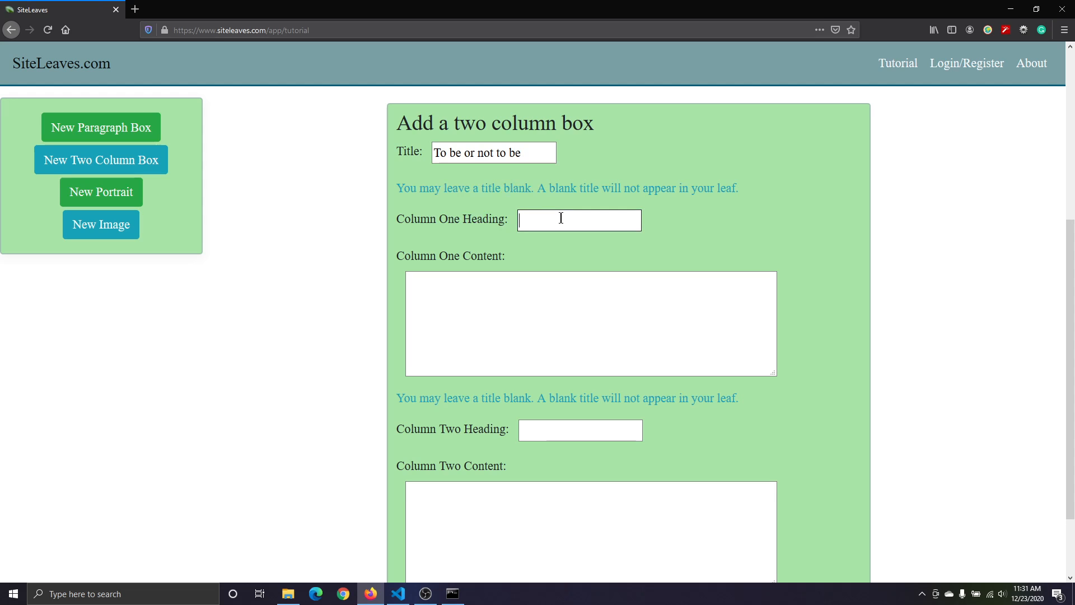
# - Set the column one heading to "To be" and the column two heading to "Not to be"
pyautogui.write('T')
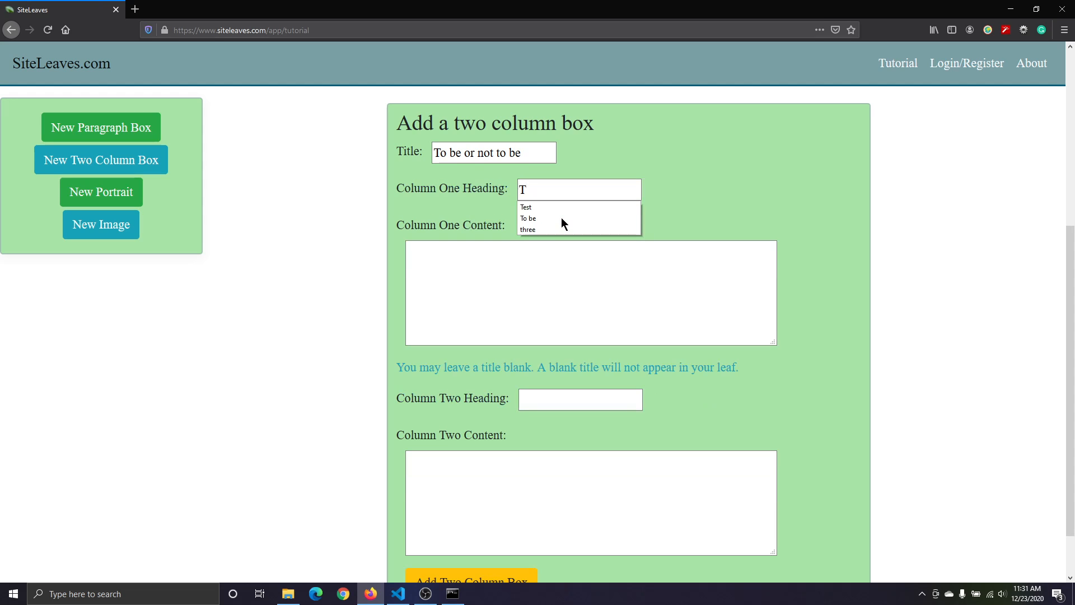
pyautogui.write('o be')
pyautogui.click(546, 399)
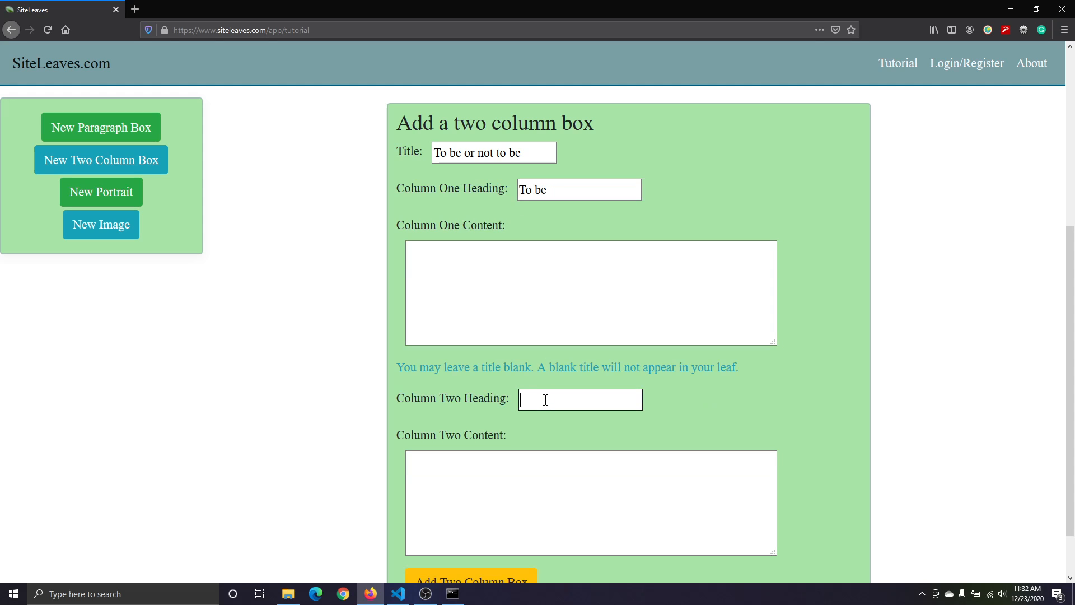
pyautogui.write('Not')
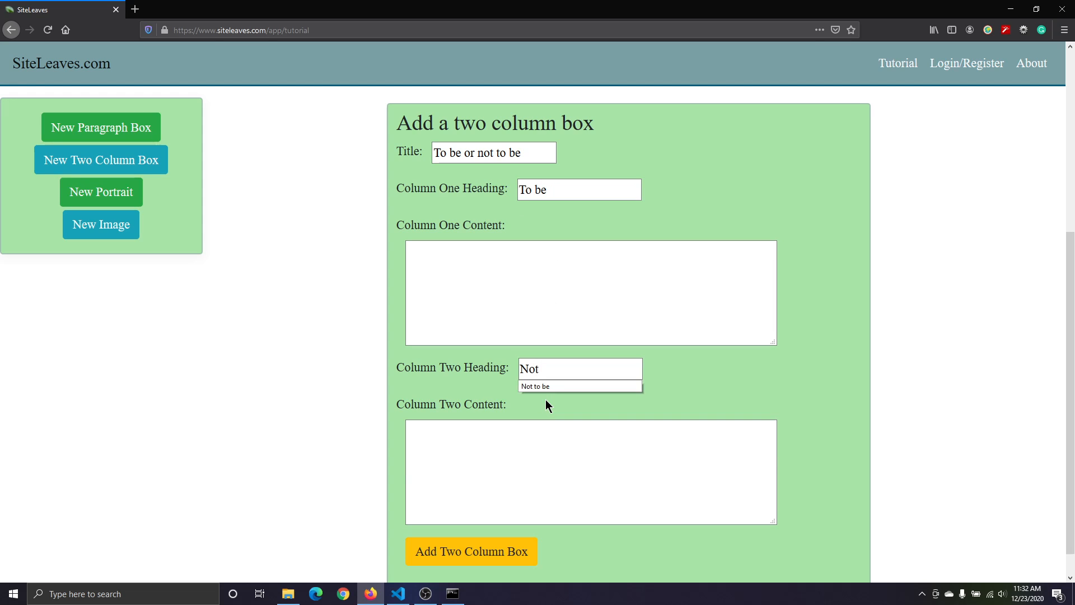
pyautogui.click(546, 386)
# - Fill column one with "I think therefore I am." and column two with "Fate determines what we do.", and add the two column box
pyautogui.click(557, 280)
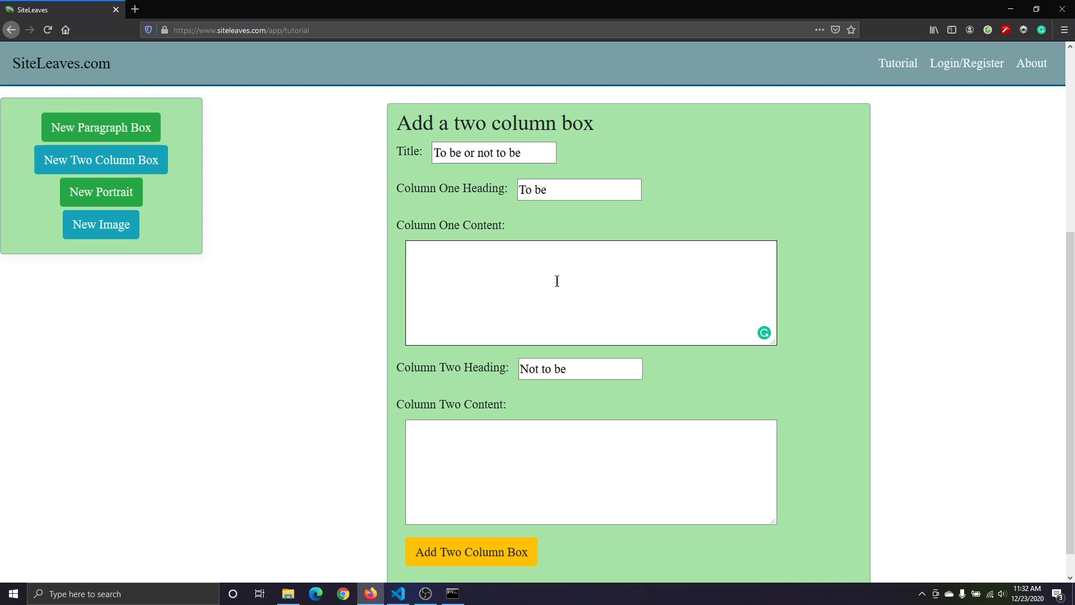
pyautogui.write('I think therefore I am.')
pyautogui.click(490, 440)
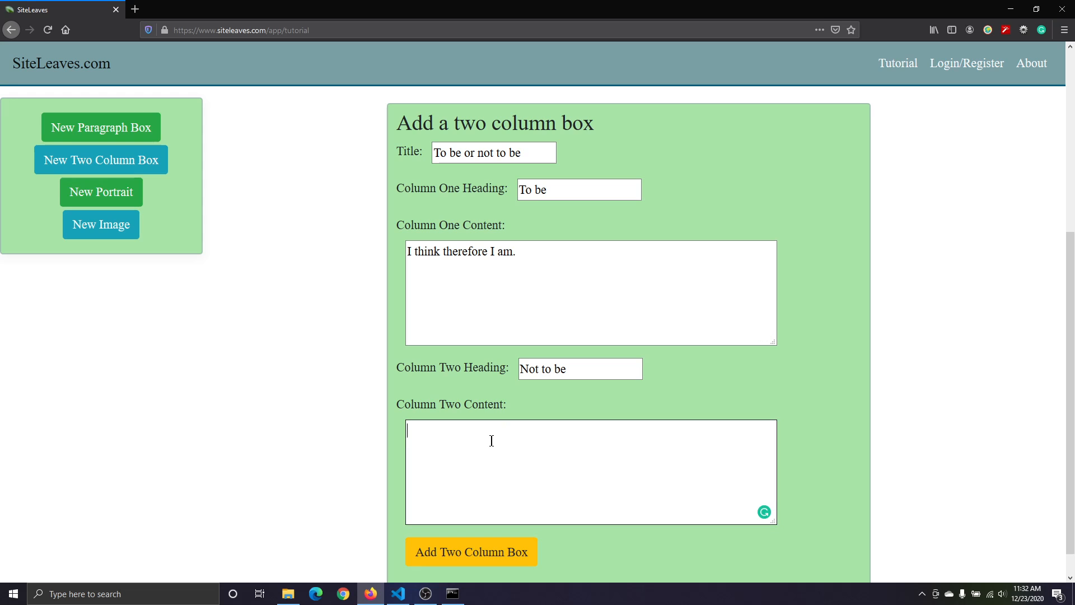
pyautogui.write('Fate determines what we do.')
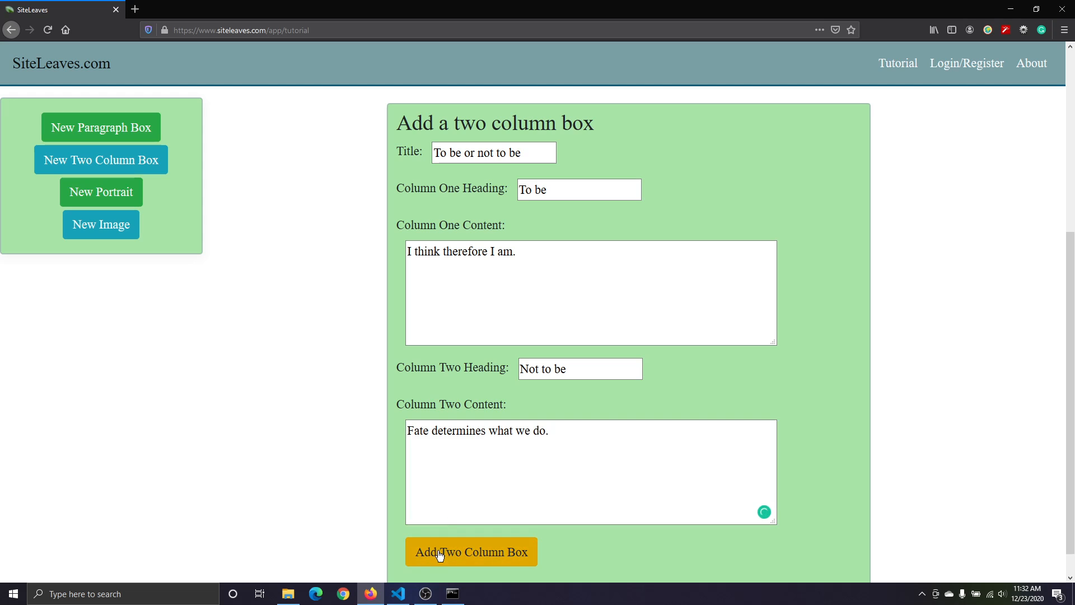
pyautogui.moveTo(1071, 351)
pyautogui.mouseDown()
pyautogui.moveTo(1071, 336)
pyautogui.moveTo(1070, 387)
pyautogui.moveTo(1070, 351)
pyautogui.mouseUp()
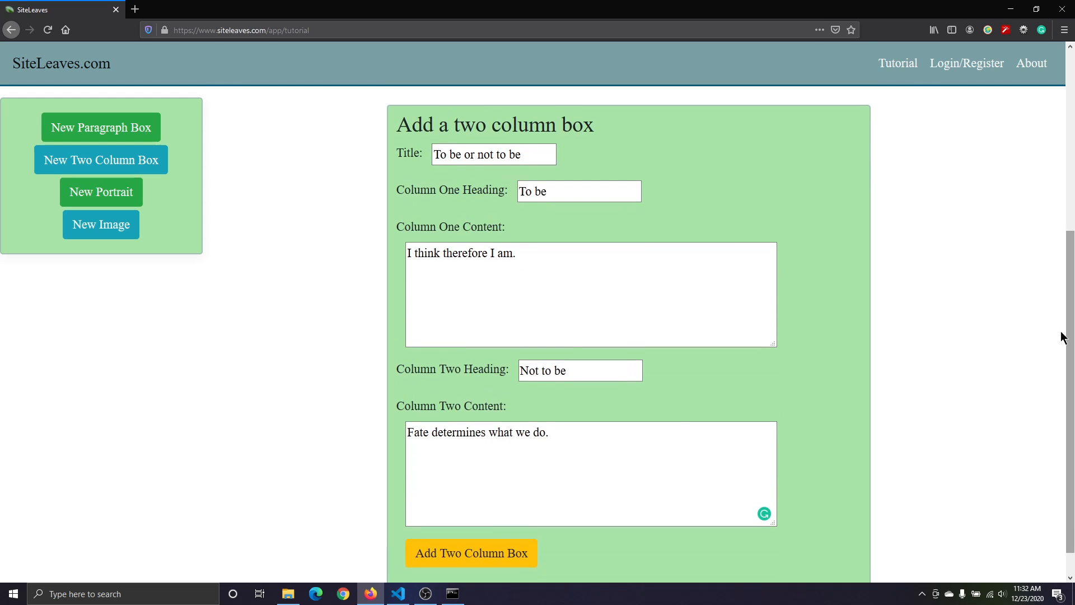
pyautogui.click(470, 554)
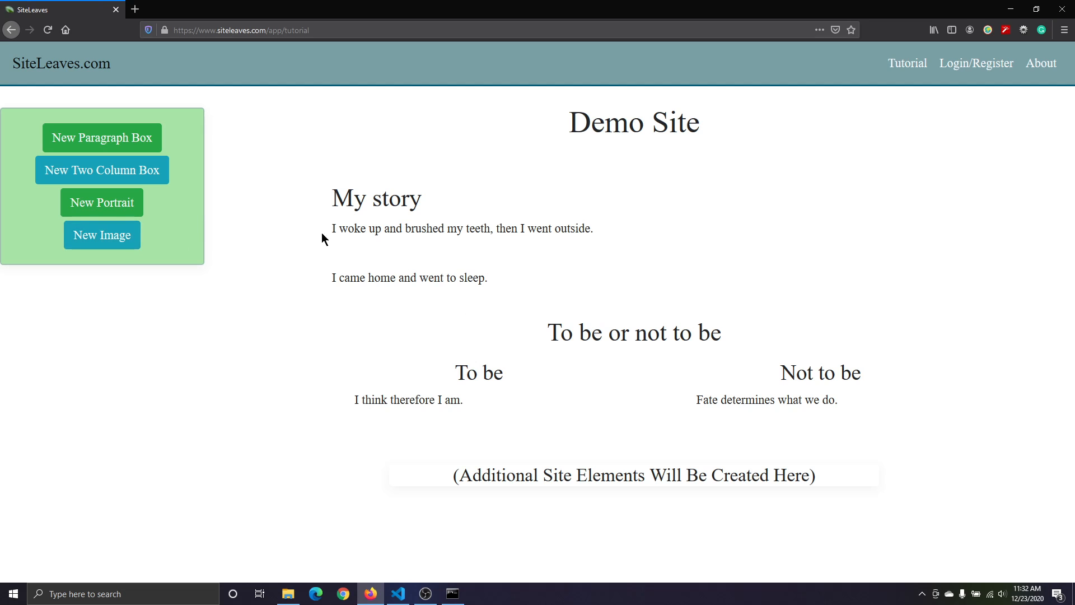
# - Start a new image component and choose NewWorldT.jpg from the Tarantulas folder as its file
pyautogui.click(98, 241)
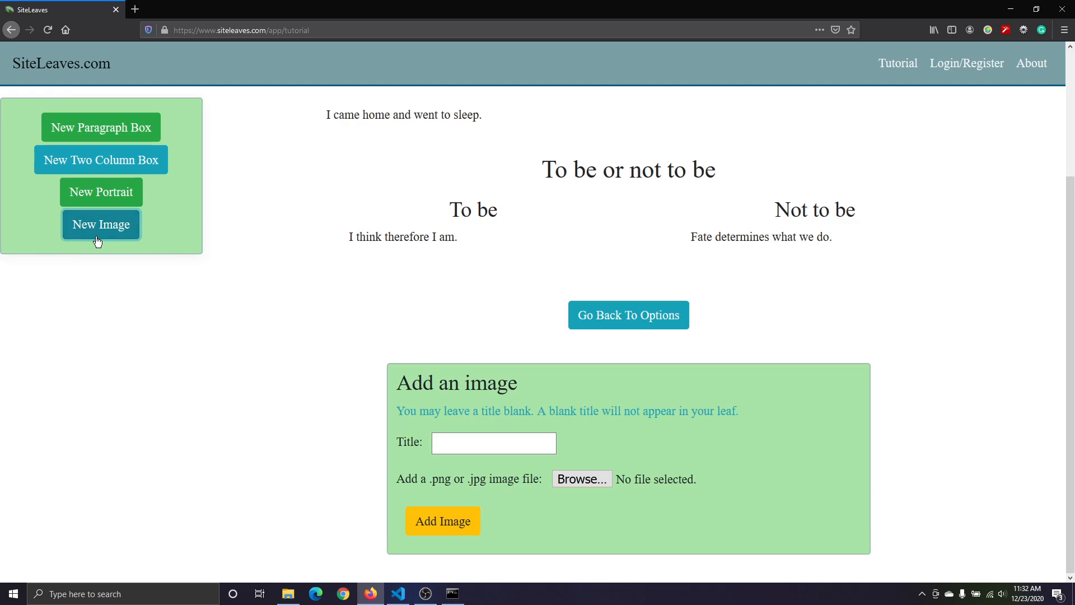
pyautogui.click(518, 443)
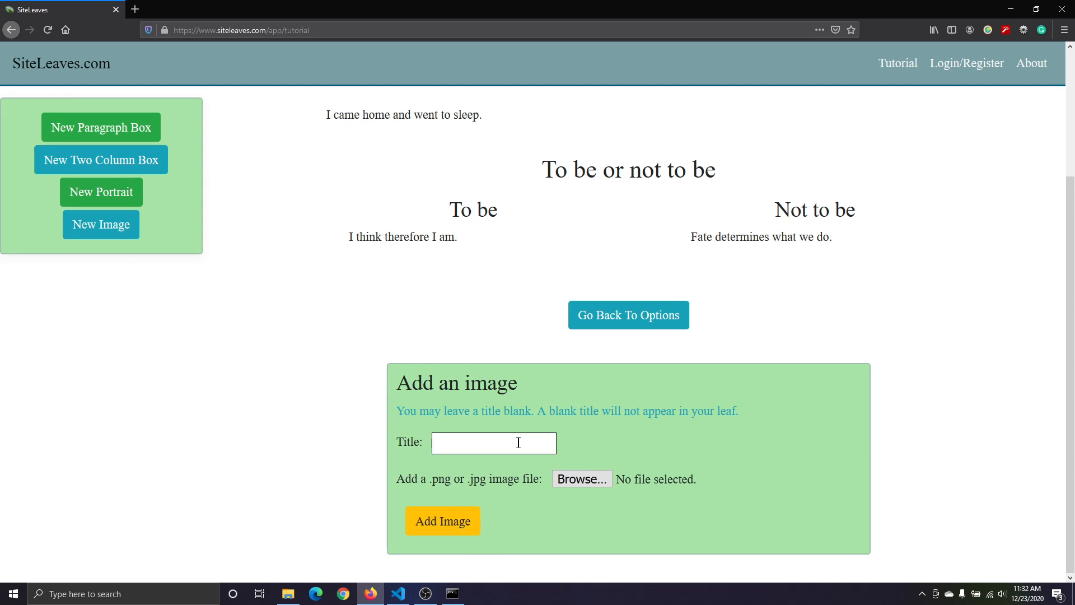
pyautogui.click(574, 485)
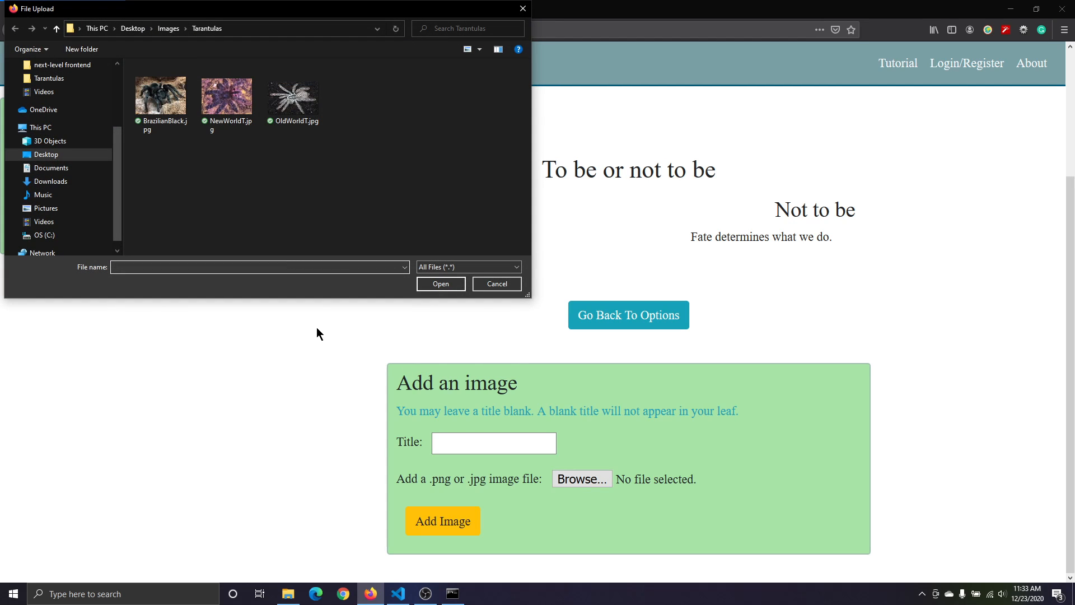
pyautogui.click(224, 97)
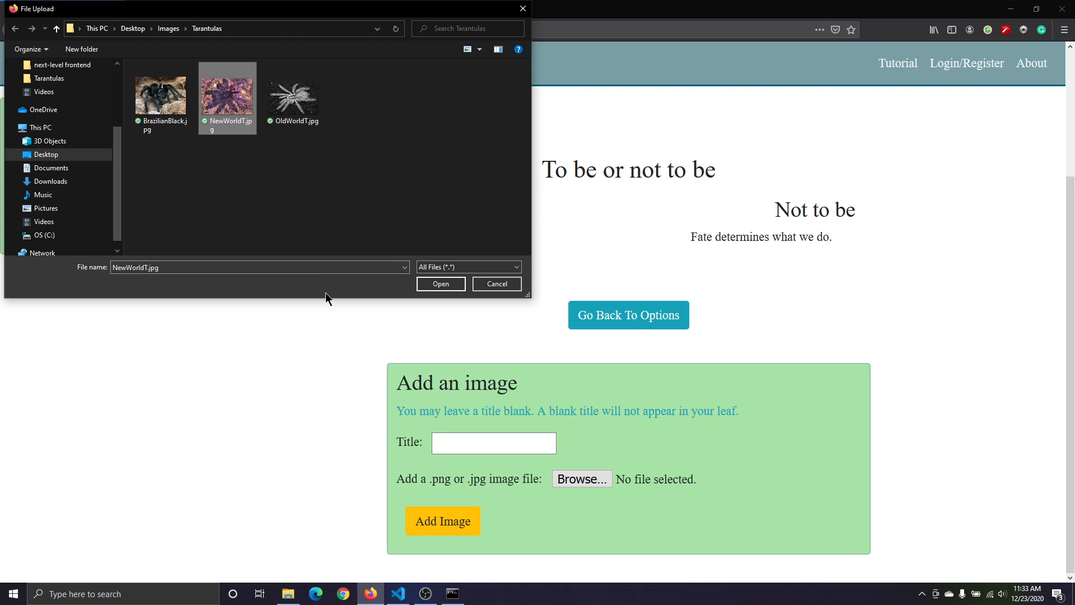
pyautogui.click(441, 284)
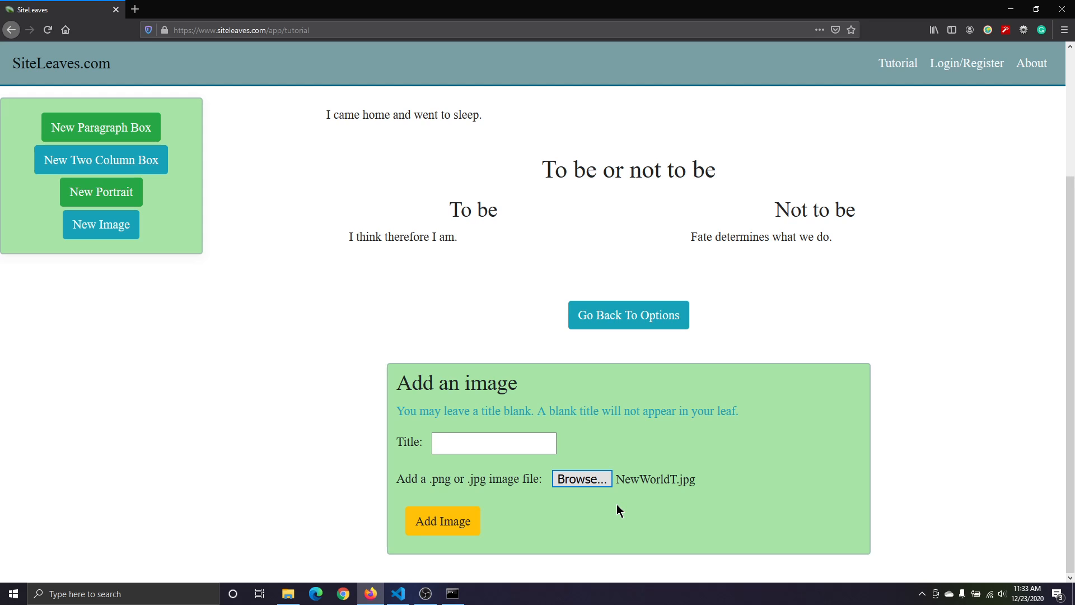
# - Title the image "I like spiders" and add it to the Demo Site page
pyautogui.click(473, 447)
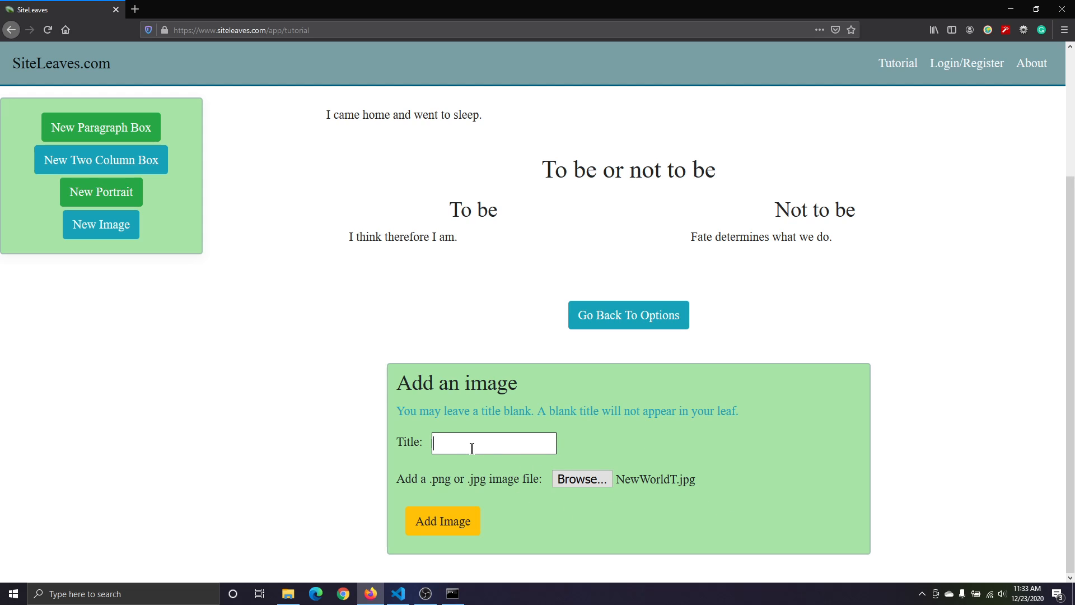
pyautogui.write('I like spiders')
pyautogui.click(619, 411)
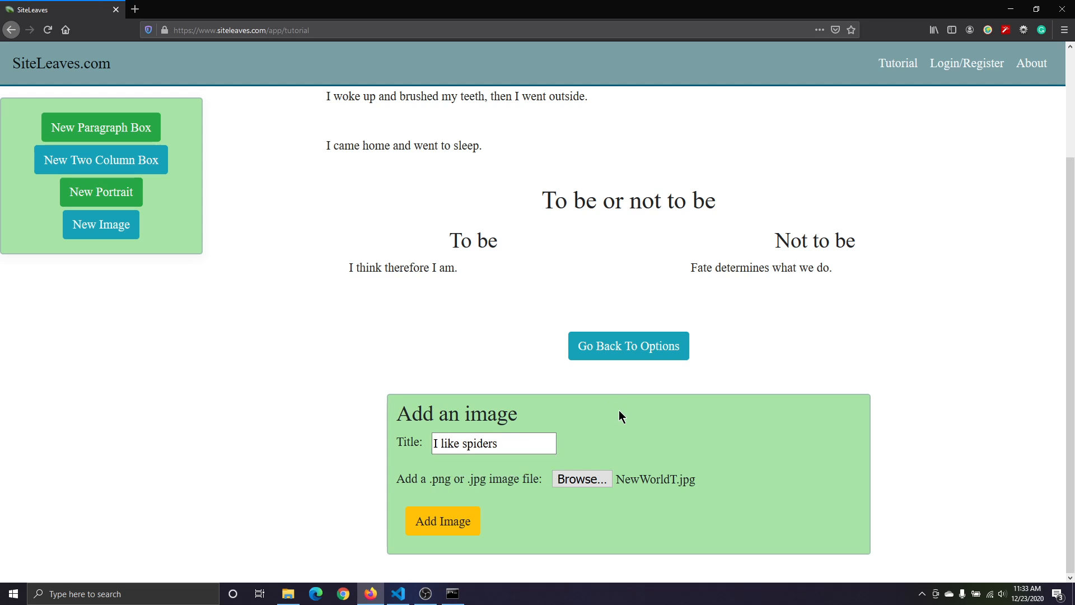
pyautogui.click(442, 527)
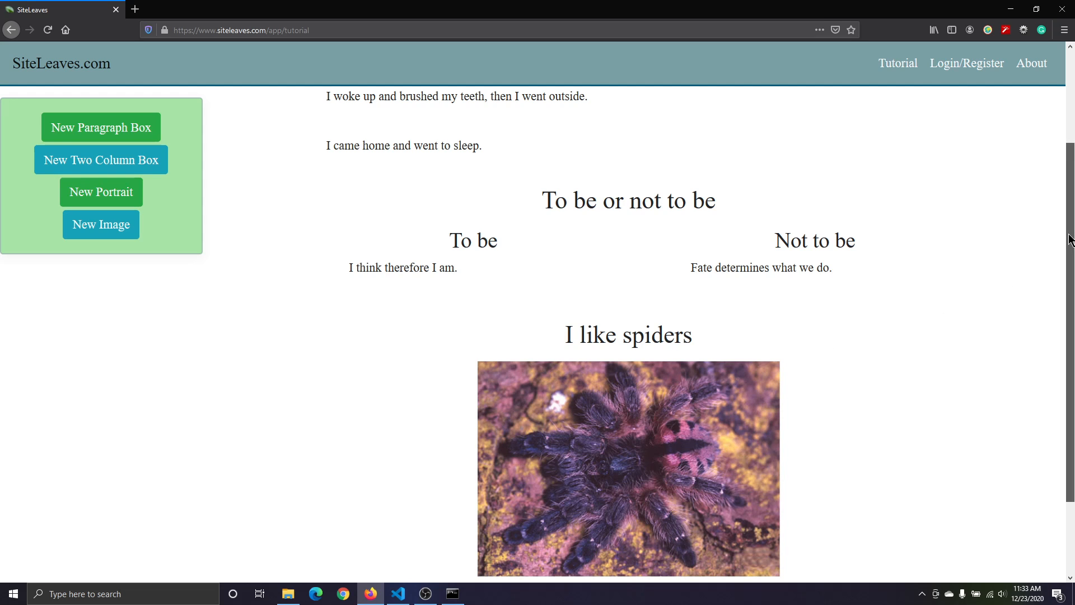
pyautogui.moveTo(1070, 239); pyautogui.dragTo(1070, 146)
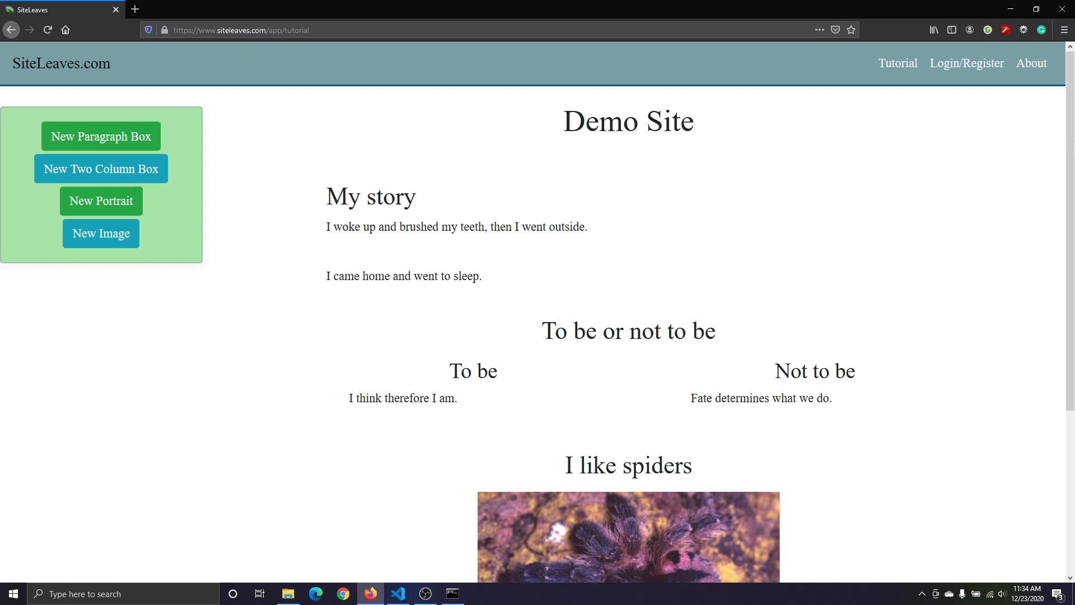
pyautogui.moveTo(1068, 176); pyautogui.dragTo(1067, 270)
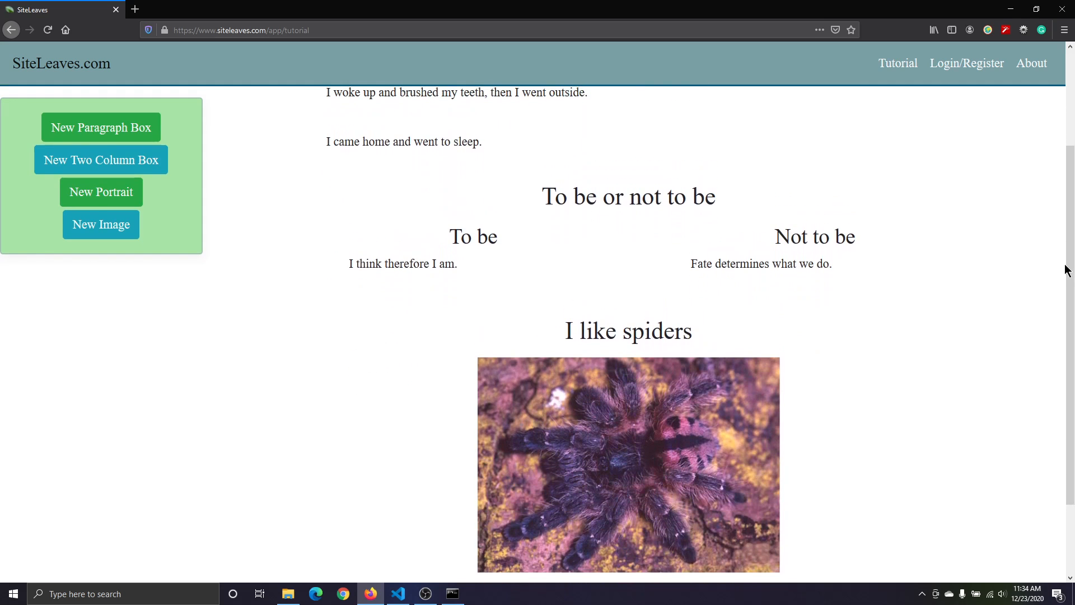